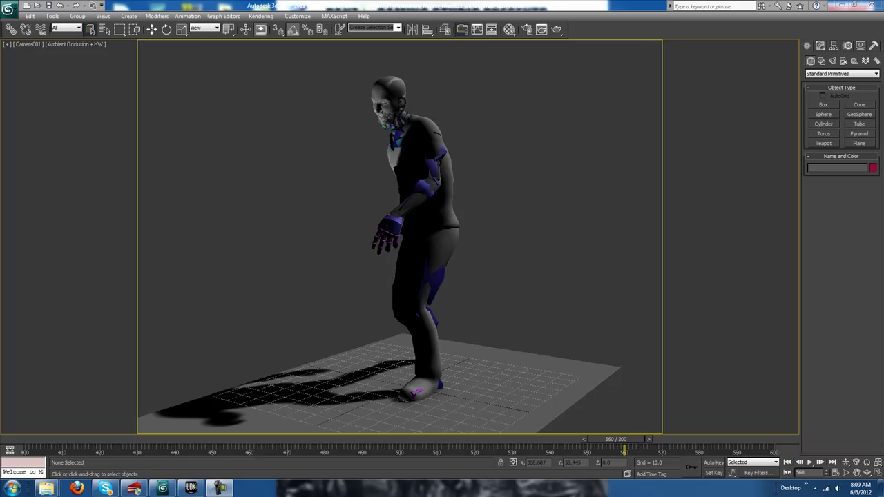
Scrub the zombie walk animation back and forth across the frame 400 to 600 range
left_click_drag(616, 440, 378, 439)
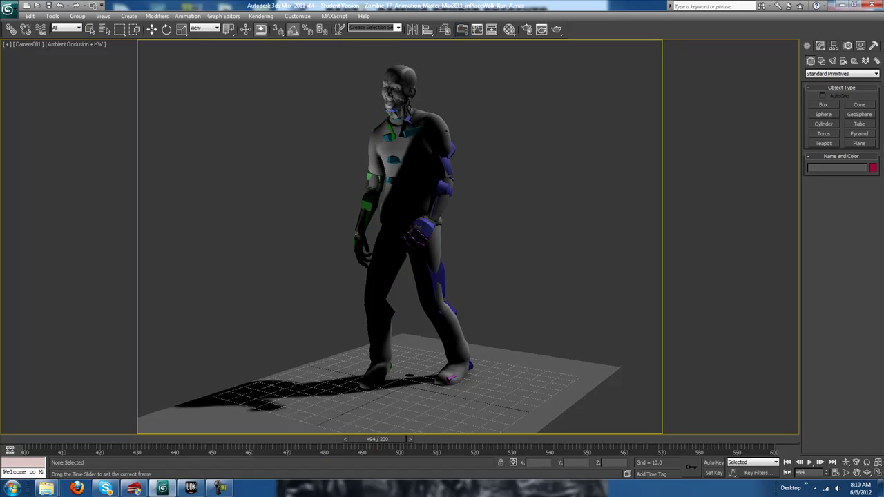
left_click_drag(377, 439, 760, 439)
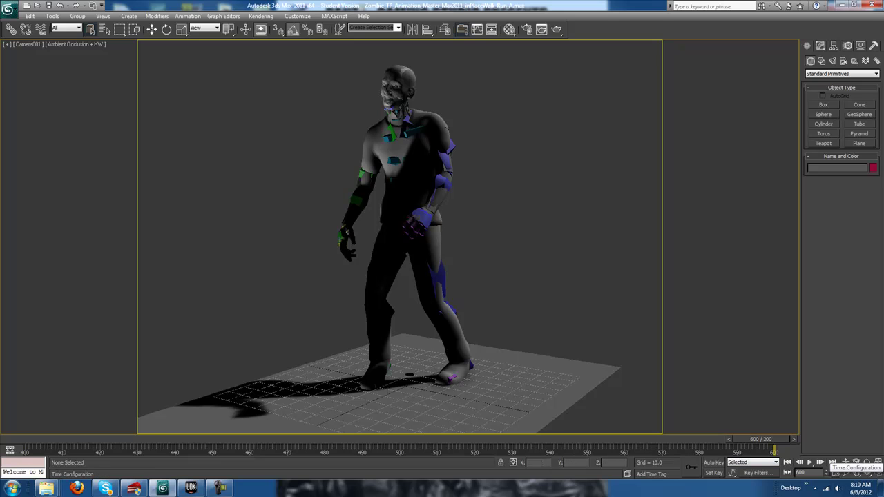
Set the animation start time to 0, play the extended timeline, and return to frame 600
left_click(835, 473)
double_click(415, 248)
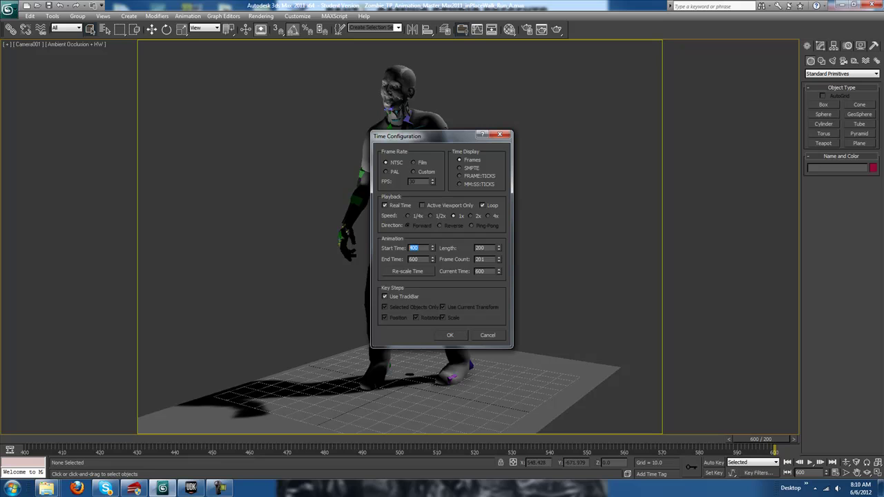
type("0")
left_click(450, 335)
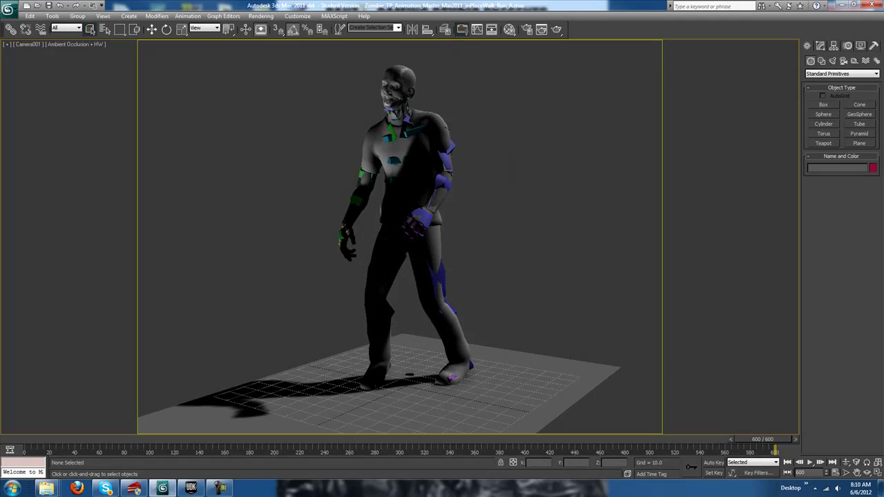
left_click(809, 462)
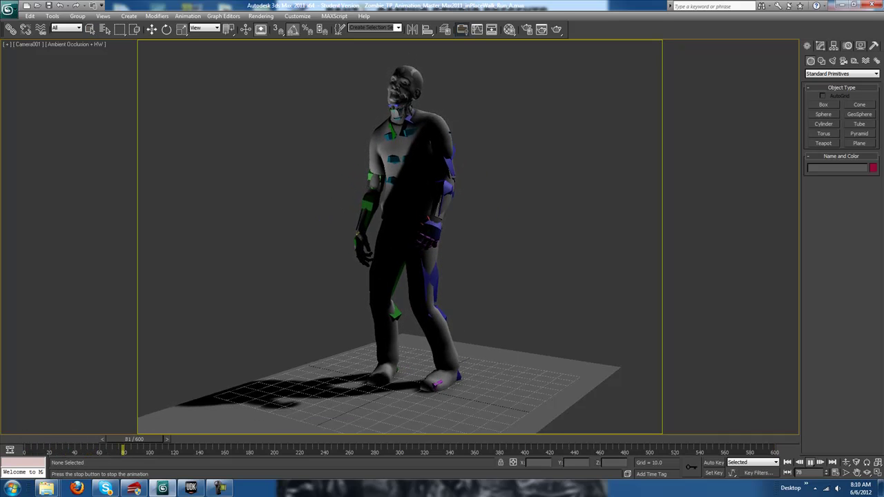
left_click_drag(136, 439, 763, 439)
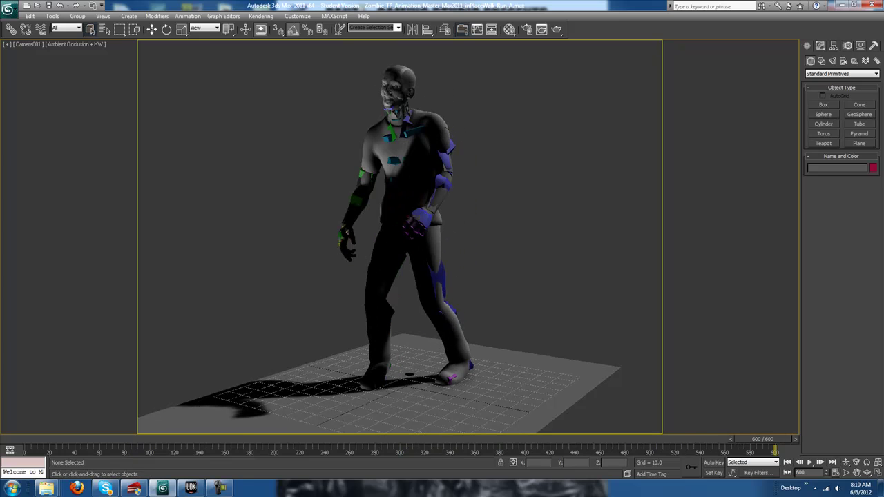
Set the animation start time to 400 in the time configuration
left_click(835, 472)
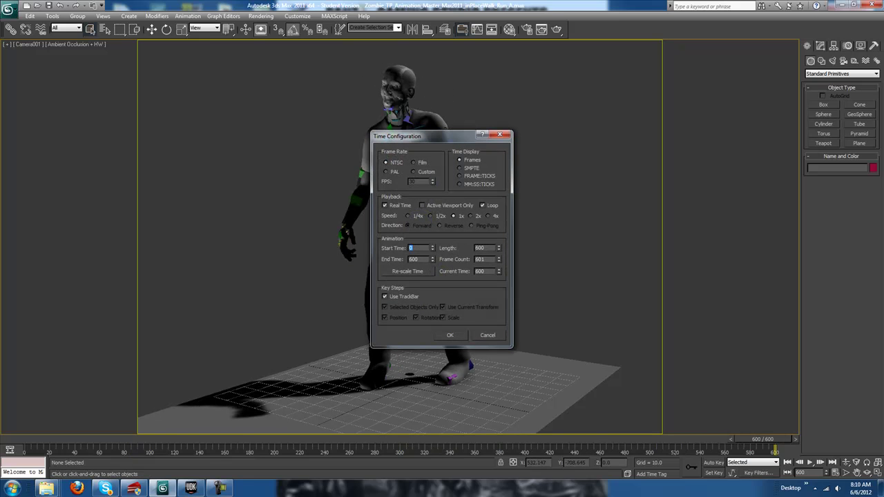
type("400")
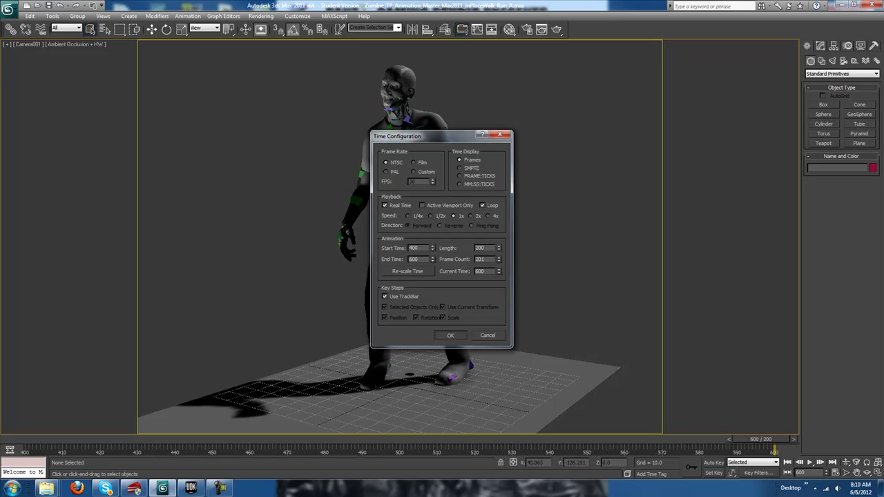
left_click(450, 335)
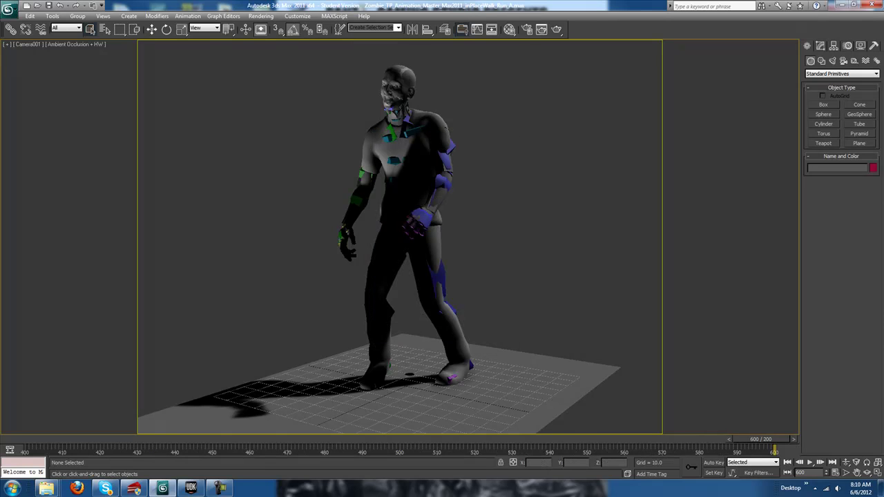
Start exporting the scene as an Autodesk FBX file, overwriting zombie in the export folder
left_click(8, 9)
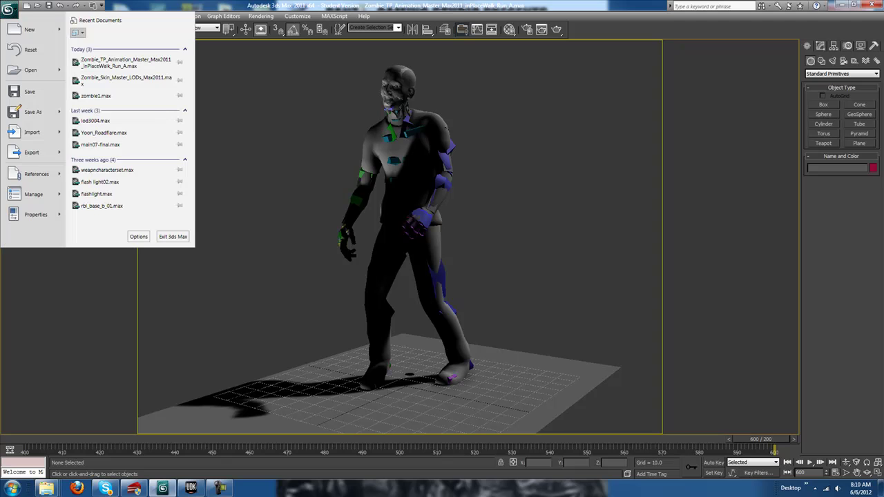
mouse_move(31, 152)
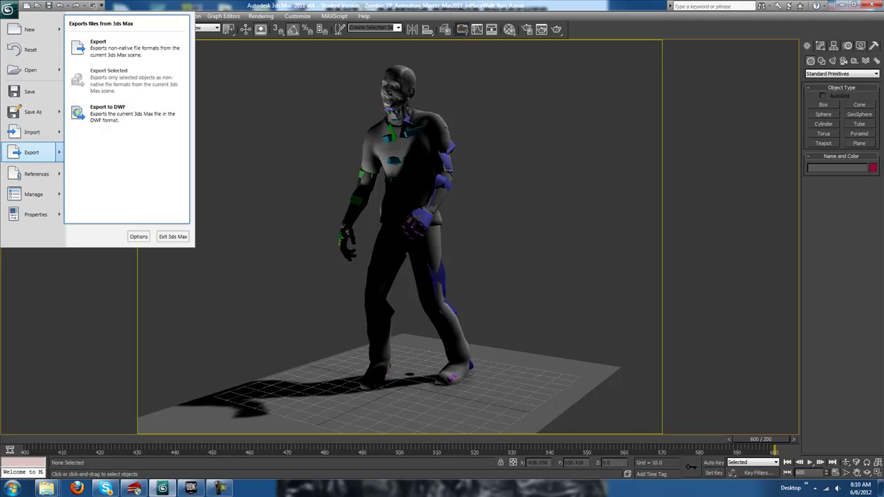
left_click(110, 47)
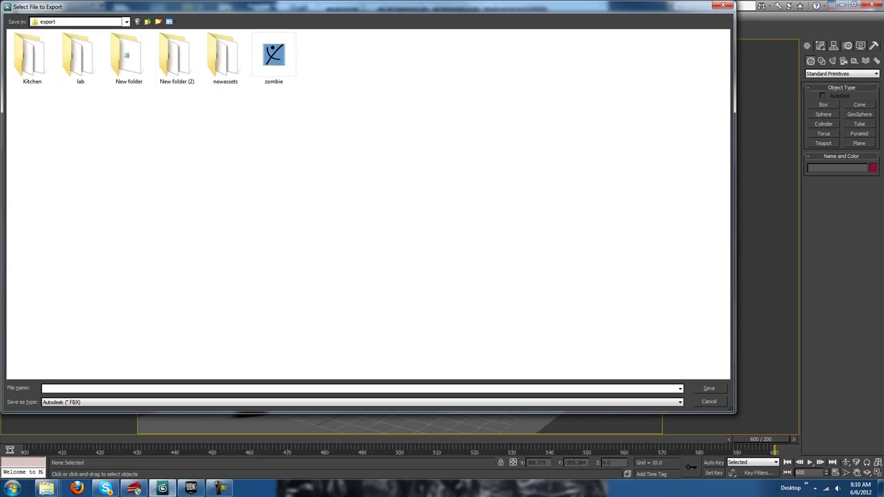
key("Tab")
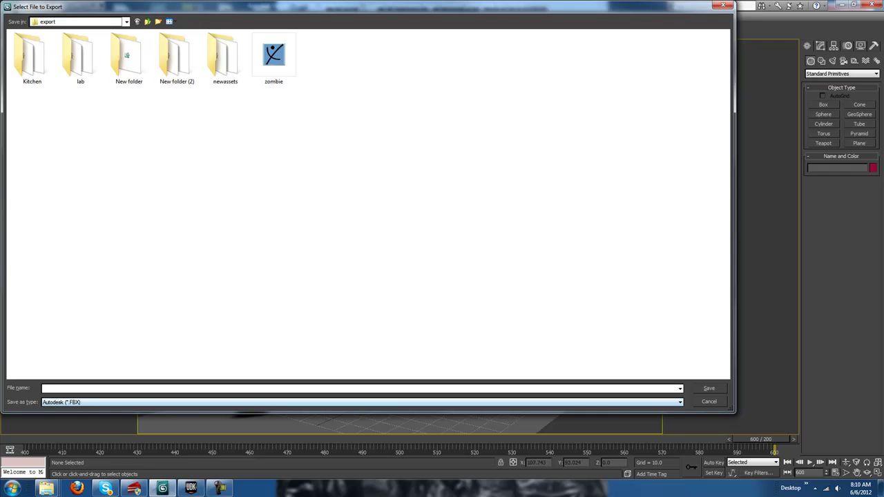
key("shift+Tab")
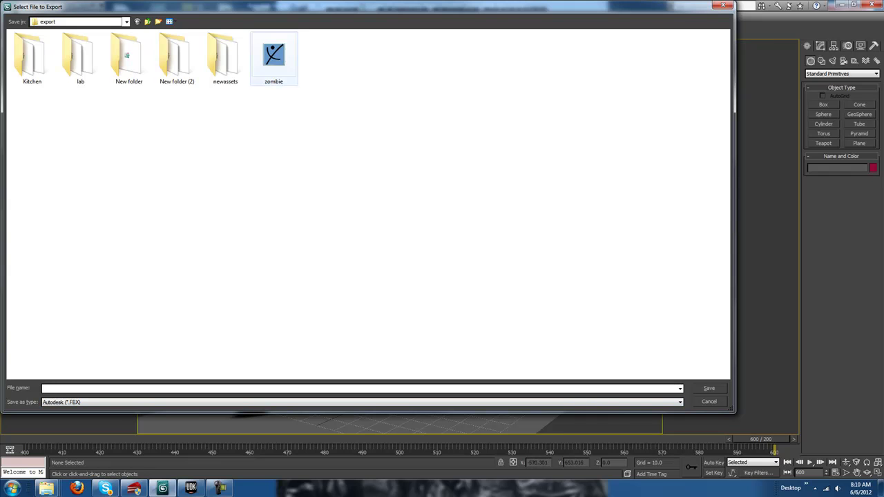
left_click(273, 59)
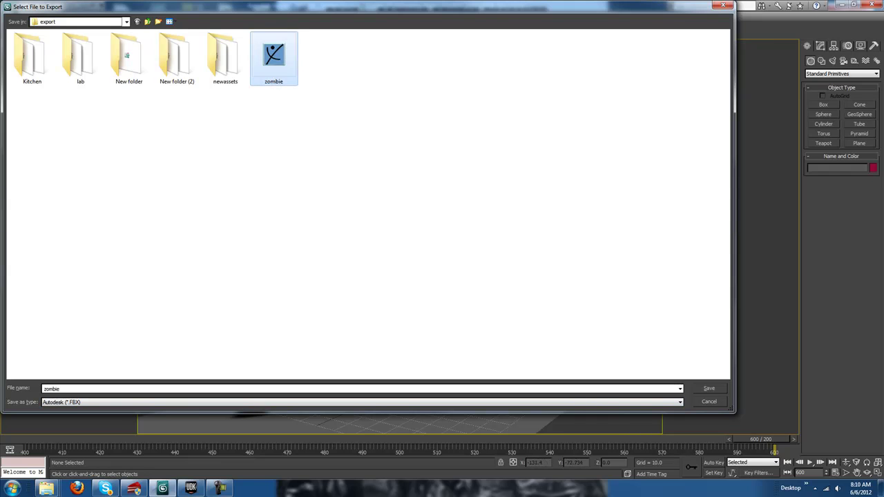
left_click(708, 388)
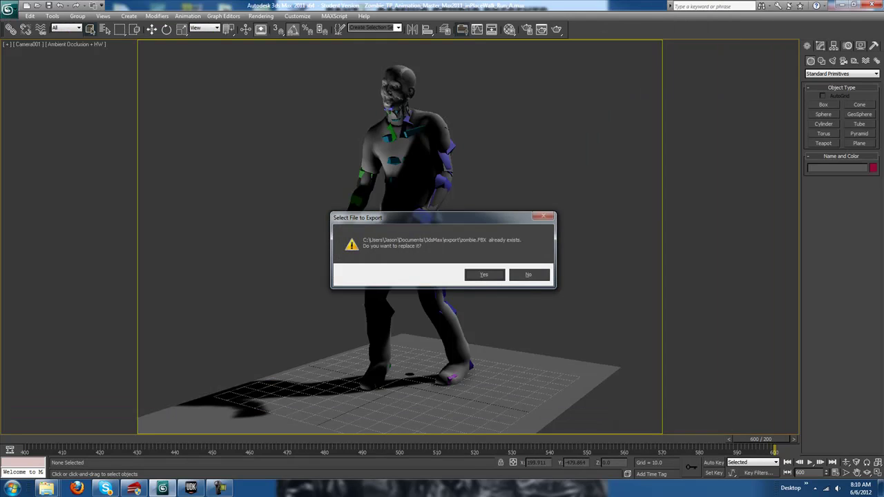
key("Return")
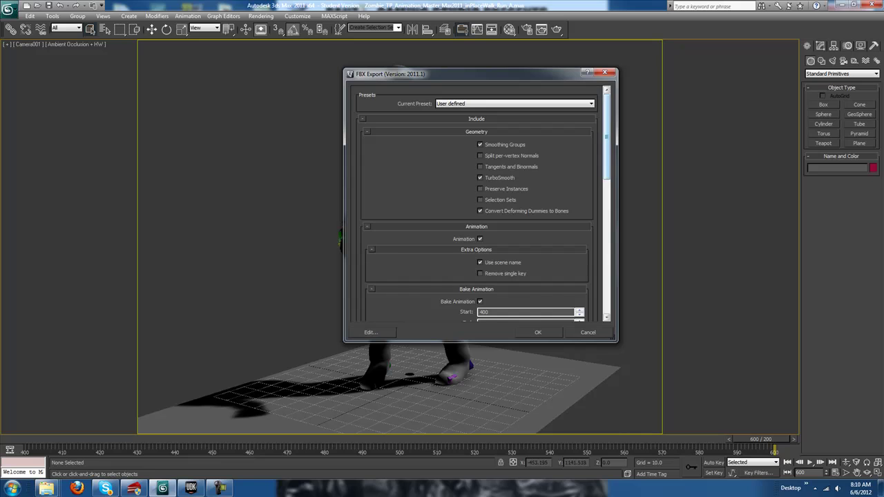
Go through the FBX animation options with Animation enabled and a Bake Animation range of 400 to 600, and cancel the export
scroll(477, 205, "down", 3)
left_click(480, 170)
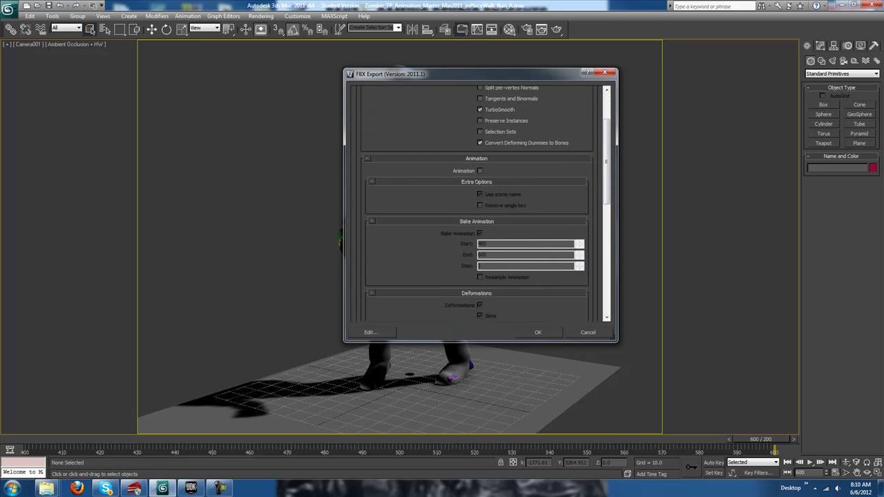
left_click(479, 171)
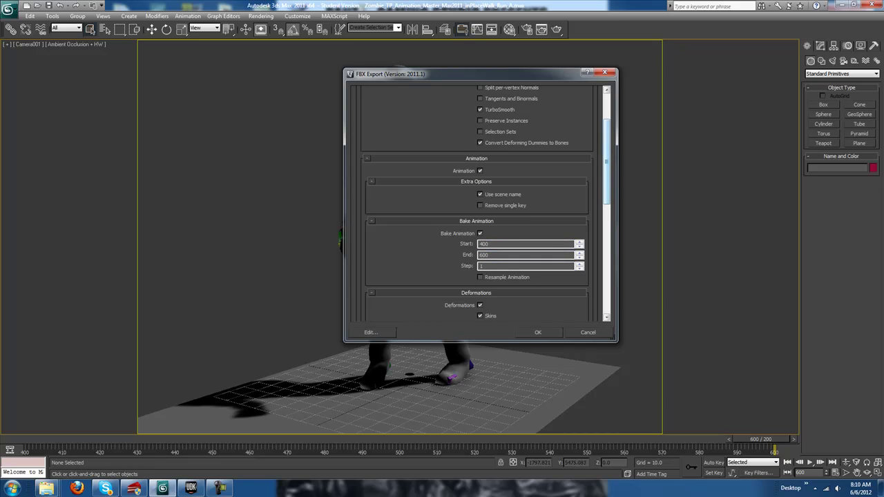
scroll(606, 166, "down", 1)
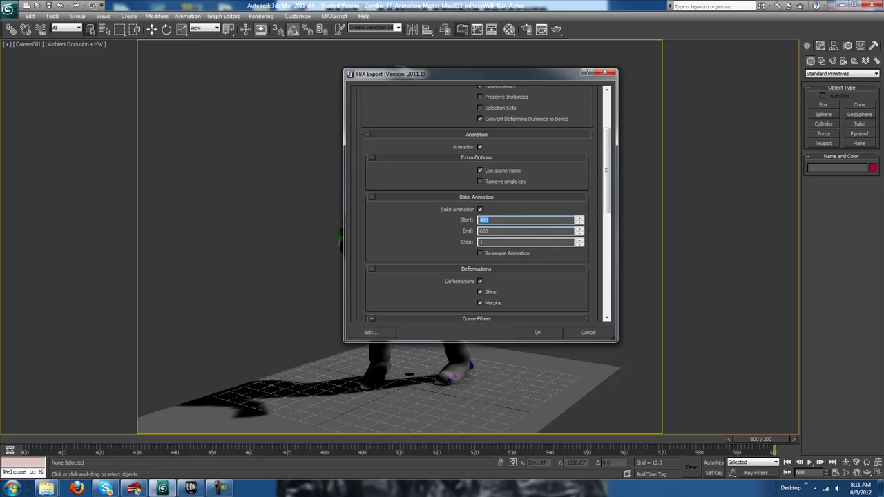
key("Tab")
type("600600")
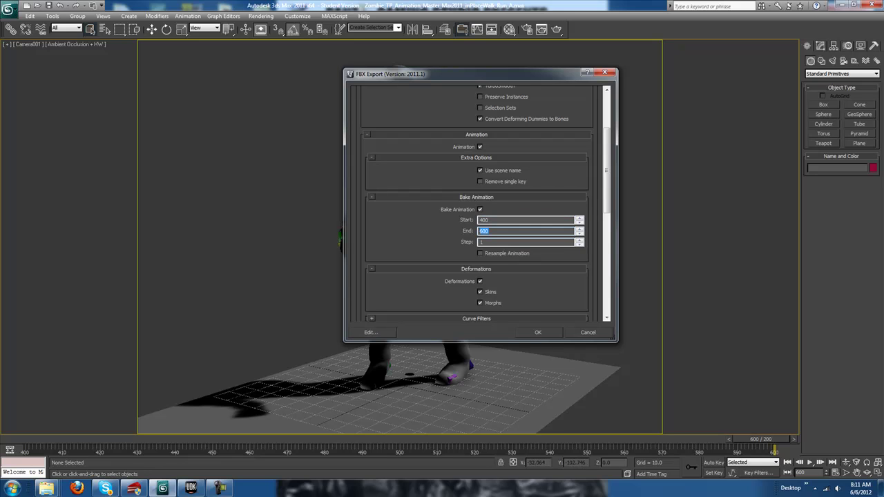
type("500")
key("Escape")
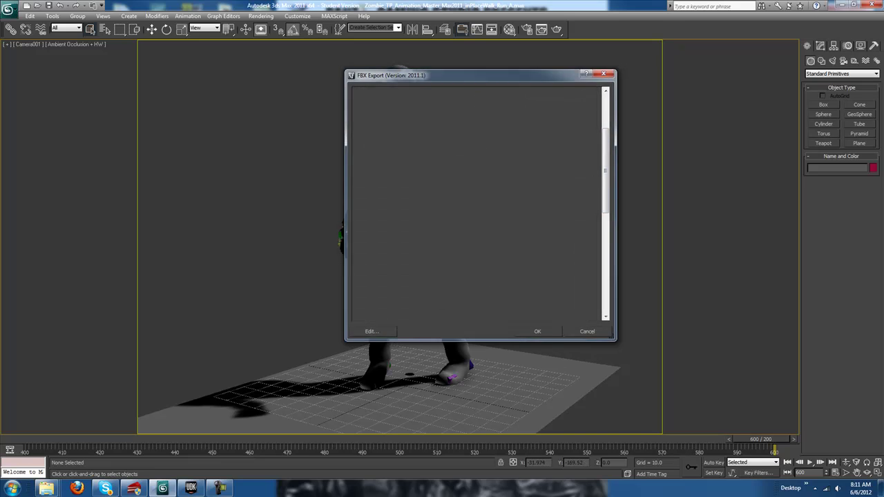
left_click(9, 9)
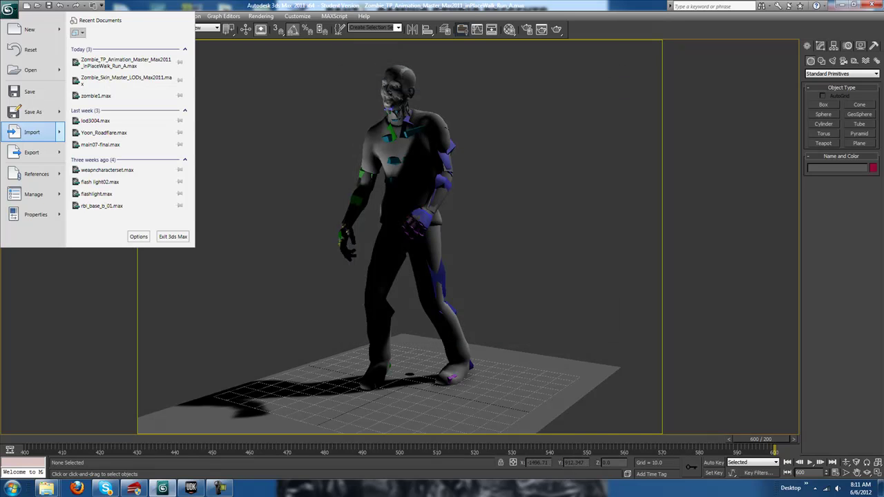
mouse_move(36, 151)
left_click(104, 47)
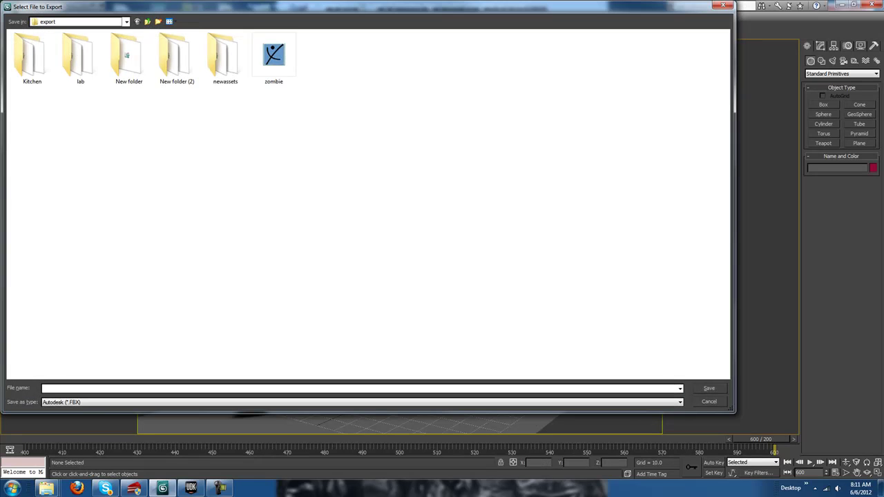
left_click(274, 59)
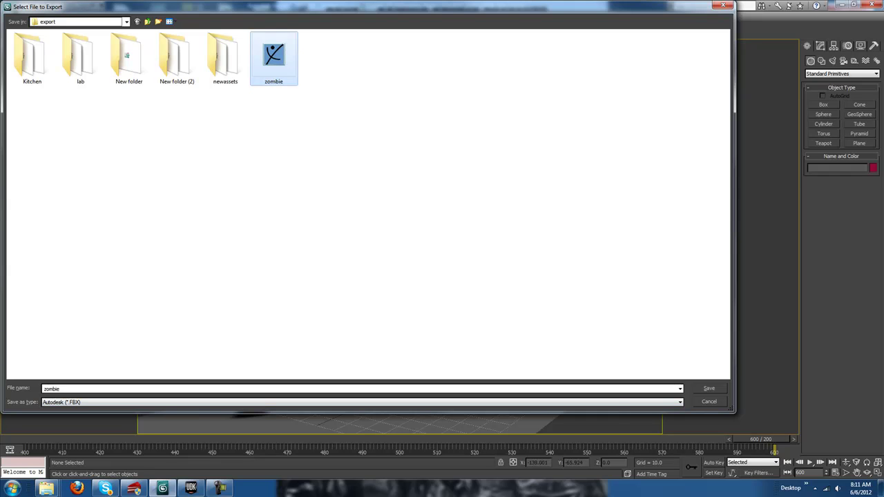
left_click(709, 401)
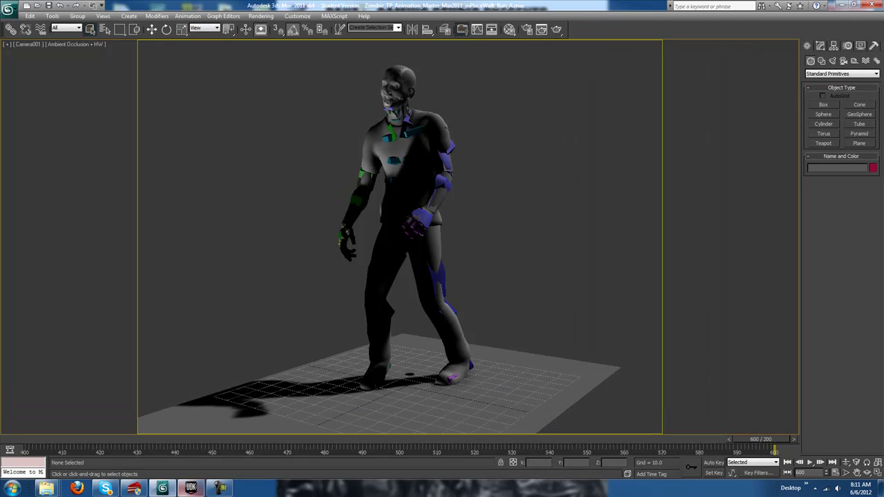
Switch to Unreal Development Kit, maximize the Content Browser, and try to delete the CH_CX_Zombie46 skeletal mesh from package 2
left_click(191, 489)
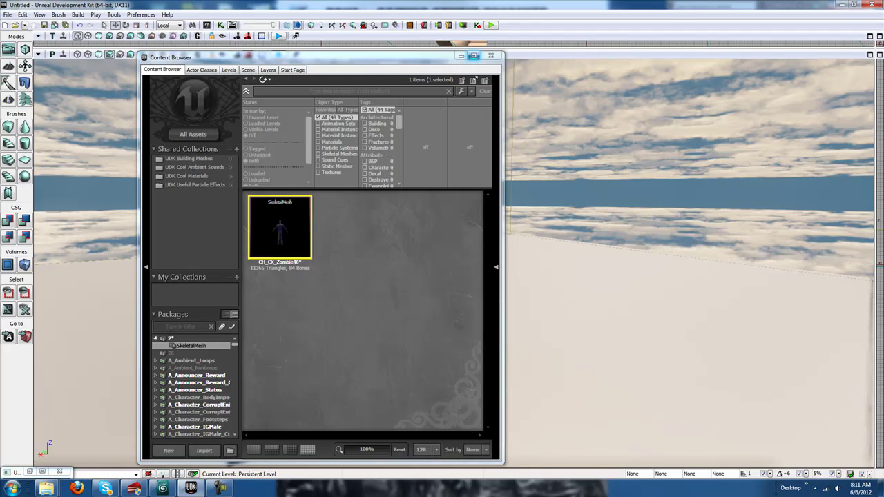
left_click(474, 56)
right_click(134, 184)
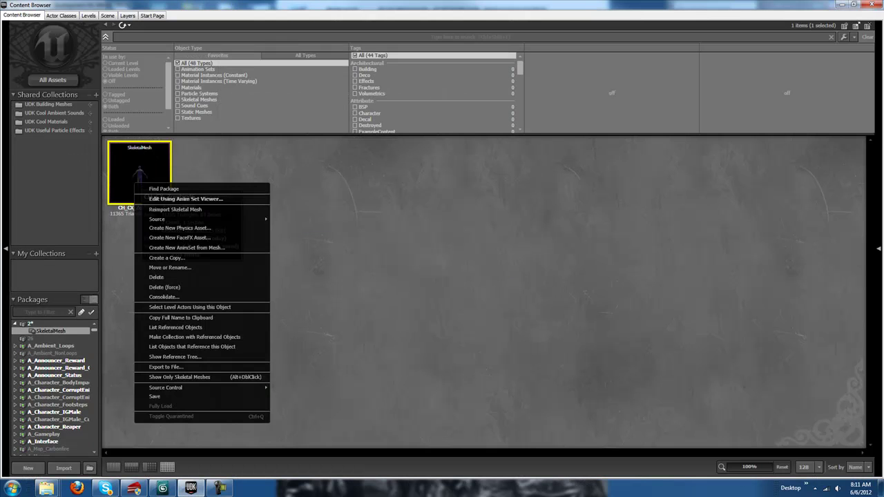
left_click(158, 277)
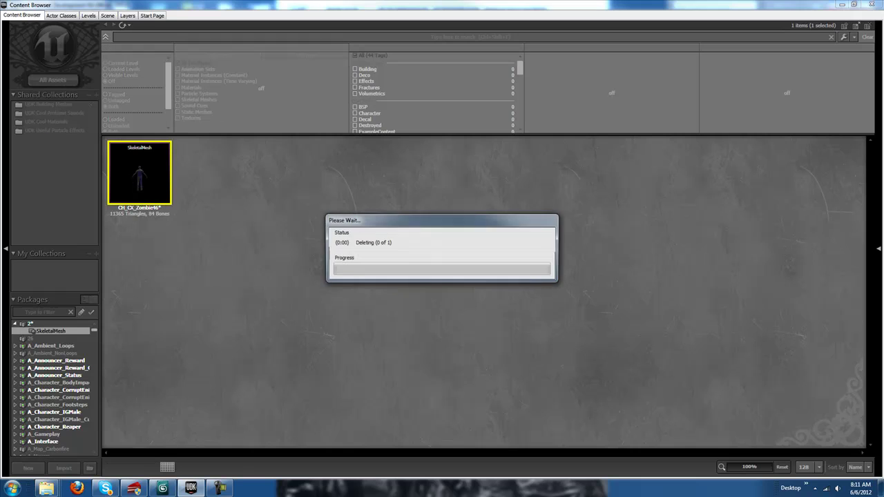
key("Return")
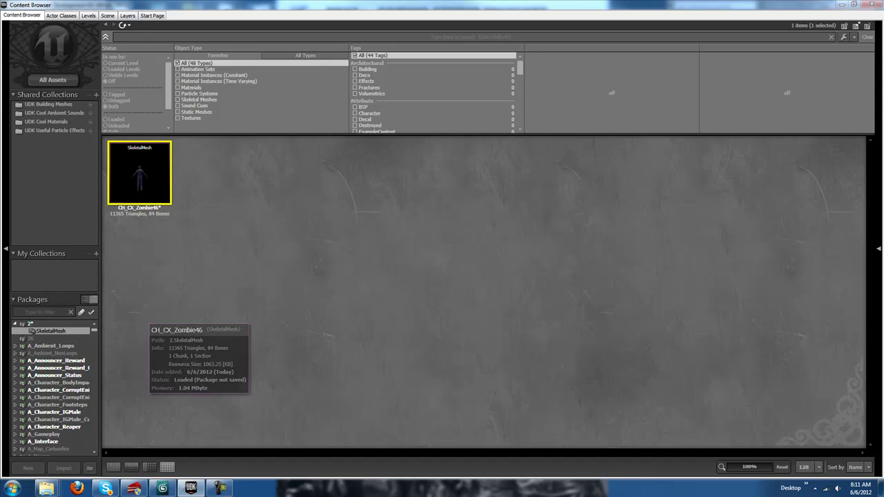
right_click(147, 161)
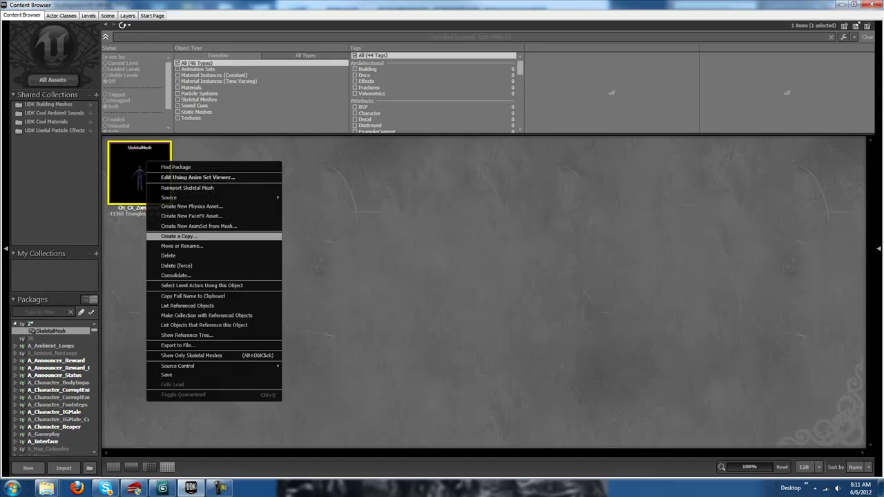
left_click(169, 256)
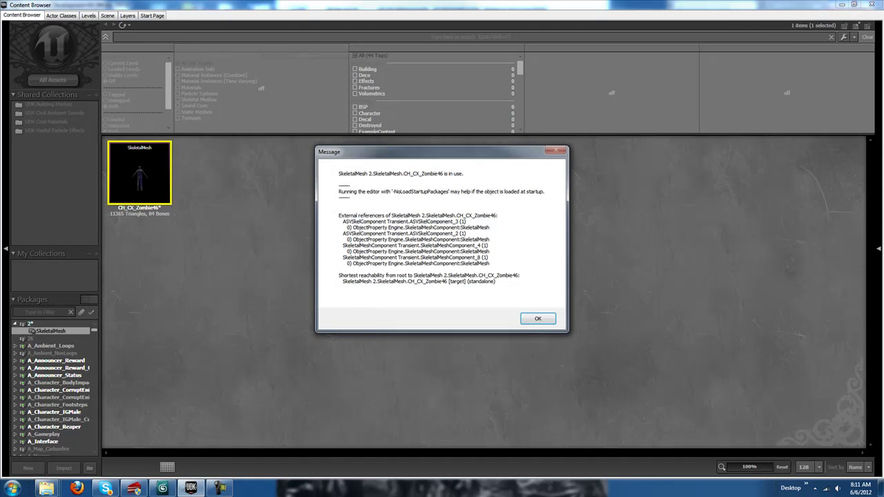
key("Return")
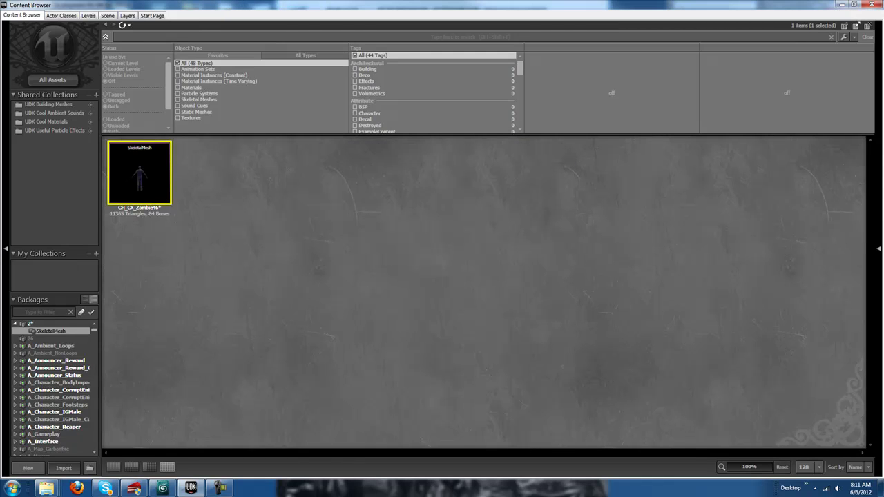
Start importing the zombie FBX file from the export folder
left_click(64, 468)
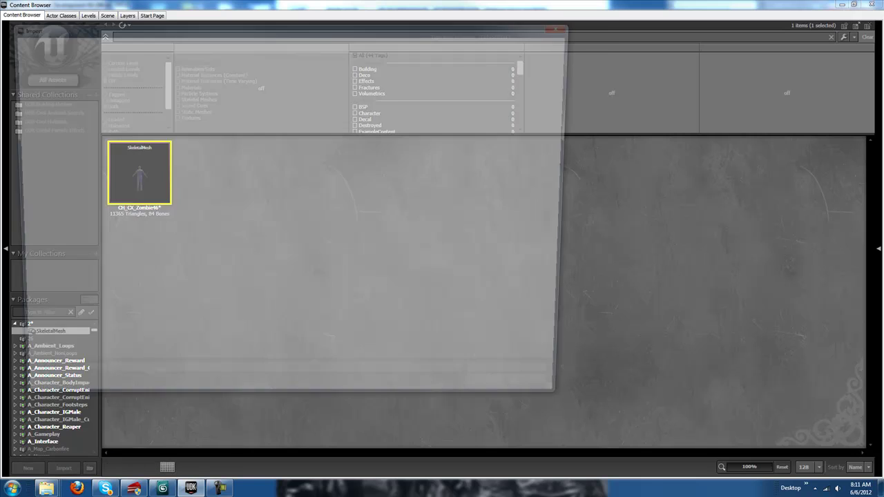
left_click(551, 93)
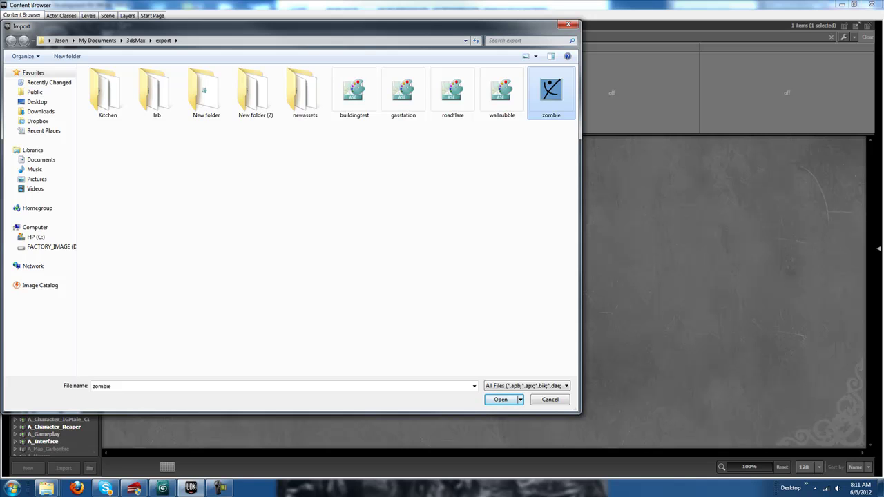
left_click(500, 400)
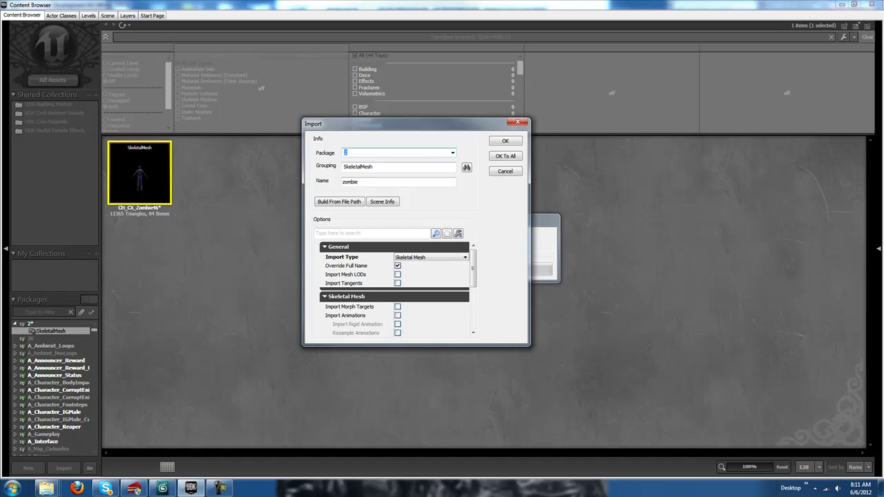
Import the file as a Skeletal Mesh named CH_CX_Zombietest_character into package 2, grouping SkeletalMesh
key("Tab")
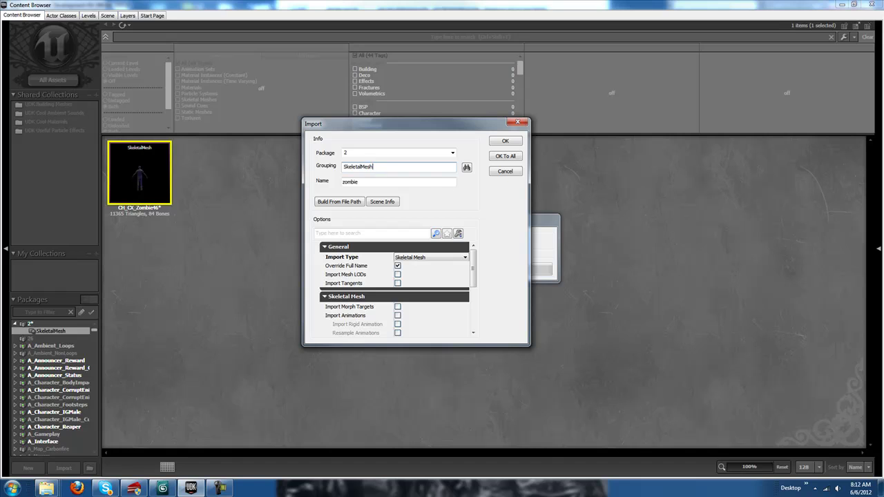
key("Tab")
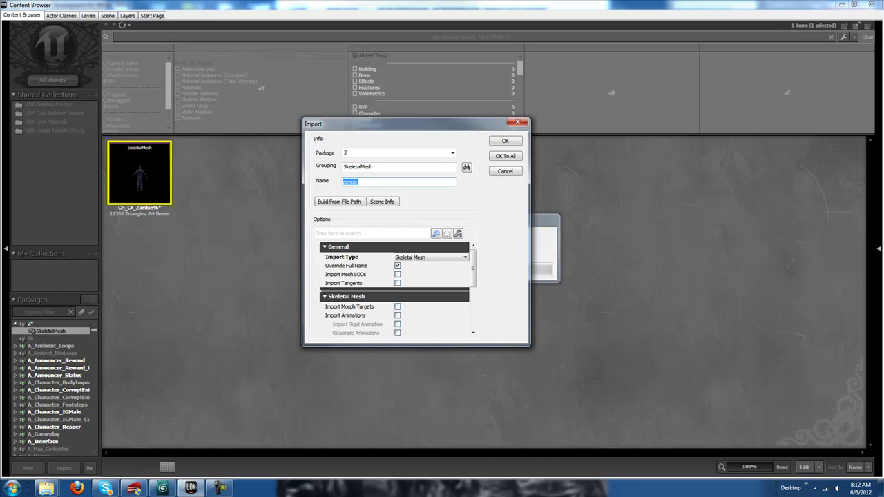
type("CH_CX_Zombietest_character")
left_click(431, 257)
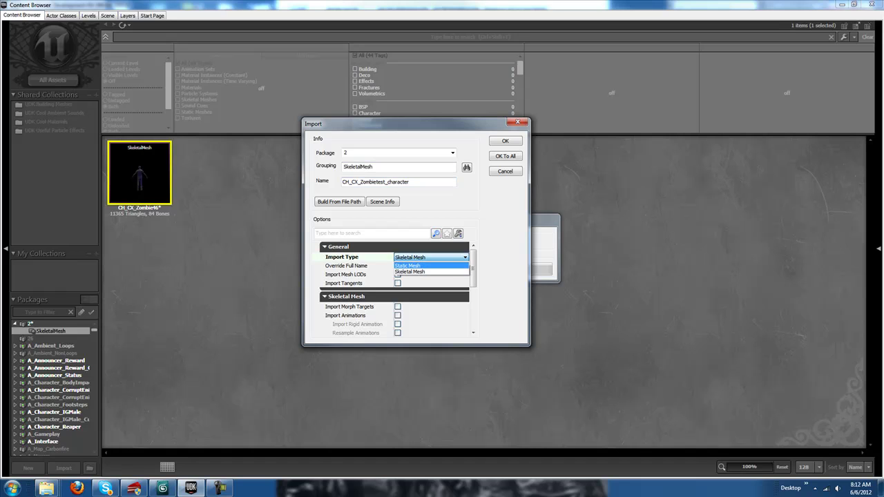
left_click(425, 266)
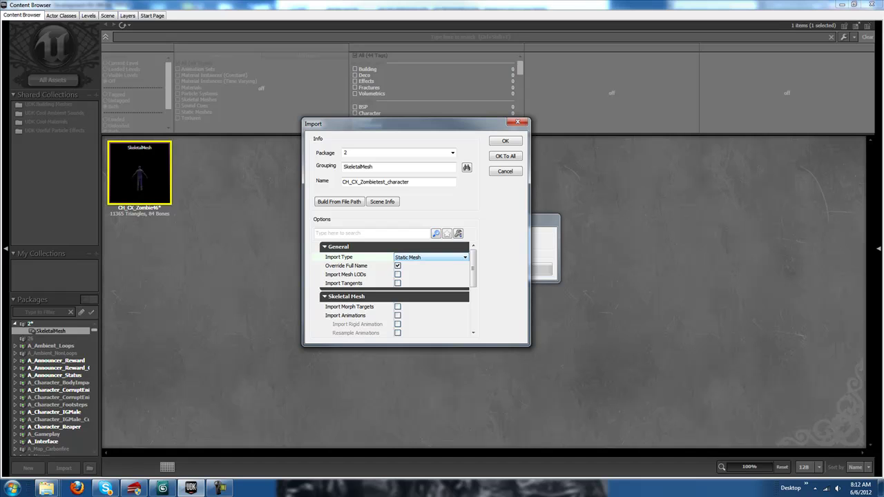
left_click(430, 257)
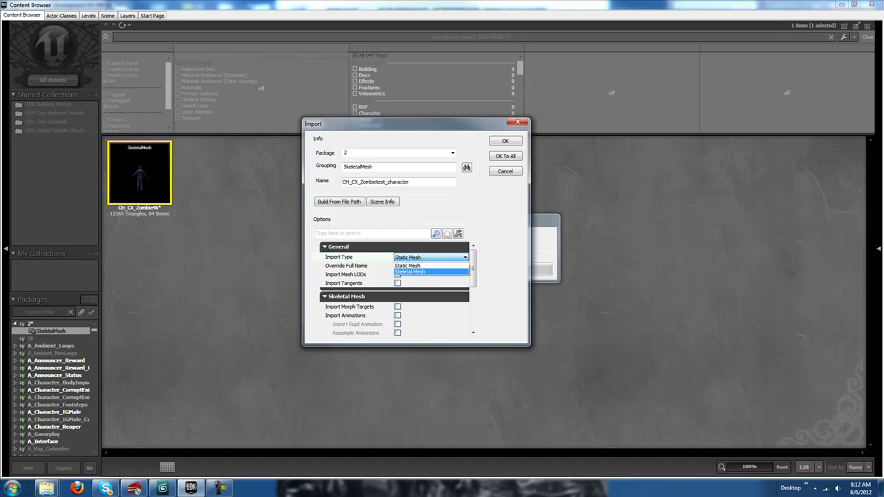
left_click(414, 271)
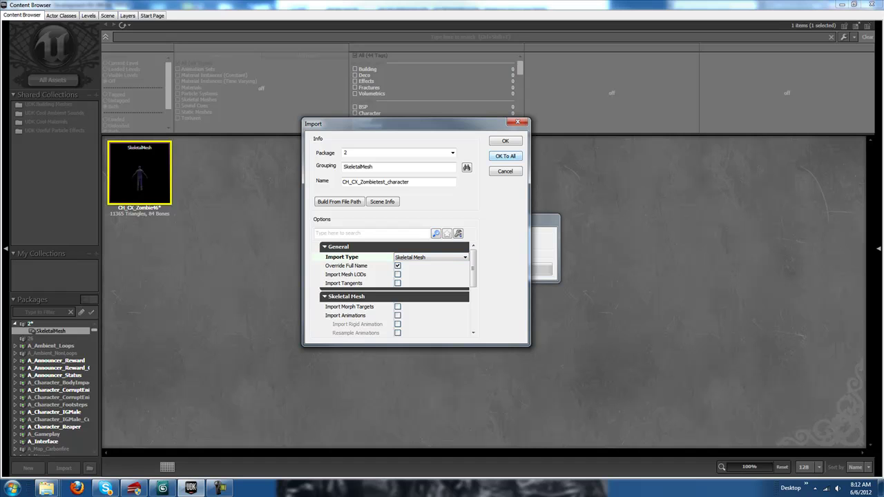
left_click(506, 156)
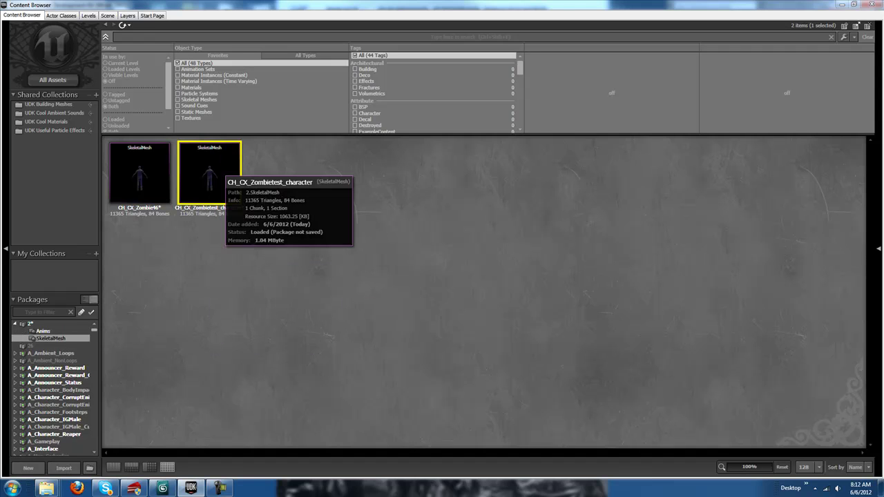
Open CH_CX_Zombietest_character in the AnimSet Editor and inspect the mesh from the front and side
double_click(216, 167)
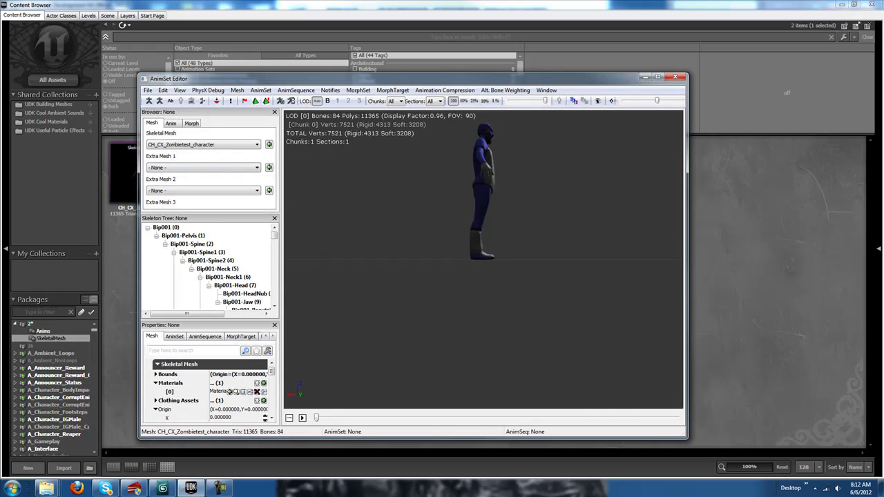
left_click_drag(483, 259, 390, 273)
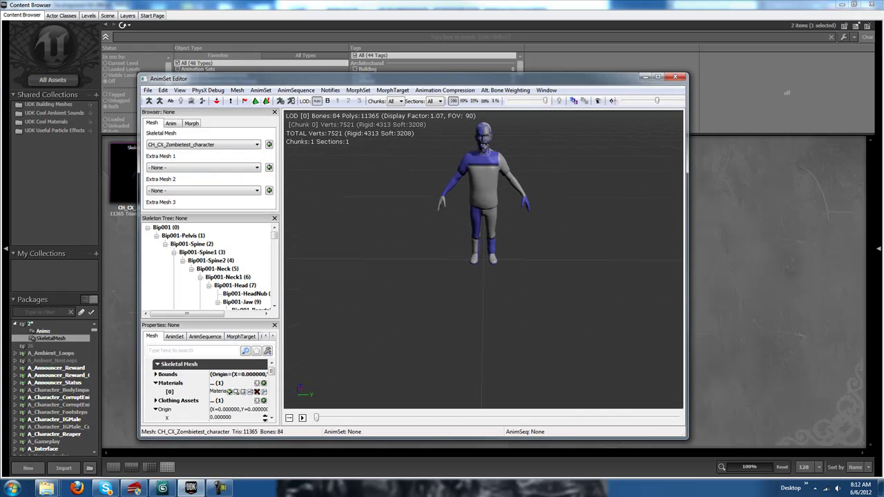
left_click_drag(483, 259, 514, 269)
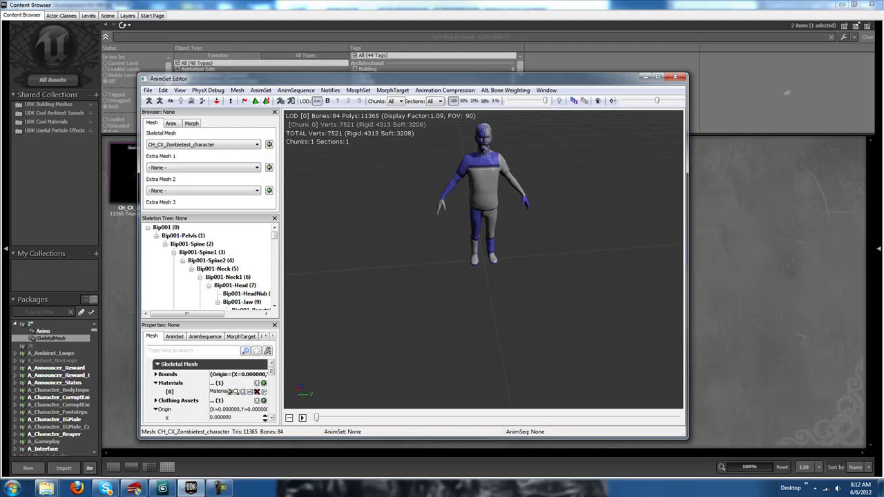
key("space")
mouse_move(483, 259)
left_mouse_down()
mouse_move(594, 255)
mouse_move(483, 249)
left_mouse_up()
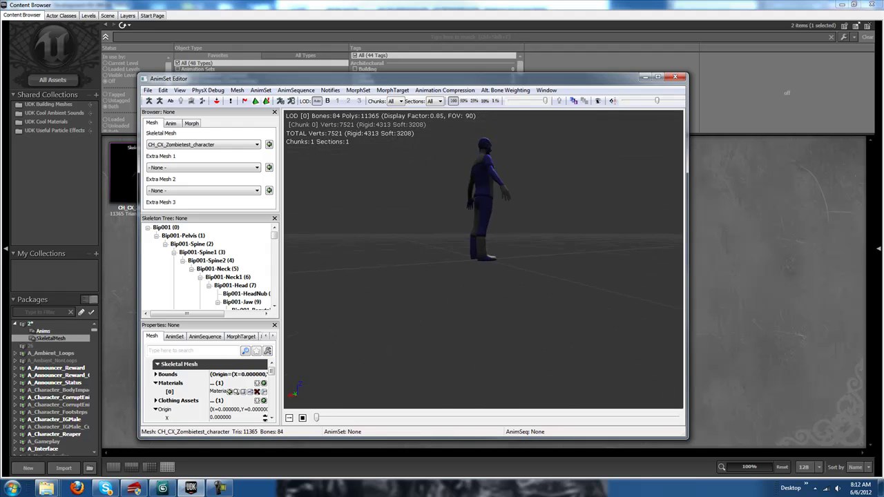
left_click_drag(483, 259, 406, 305)
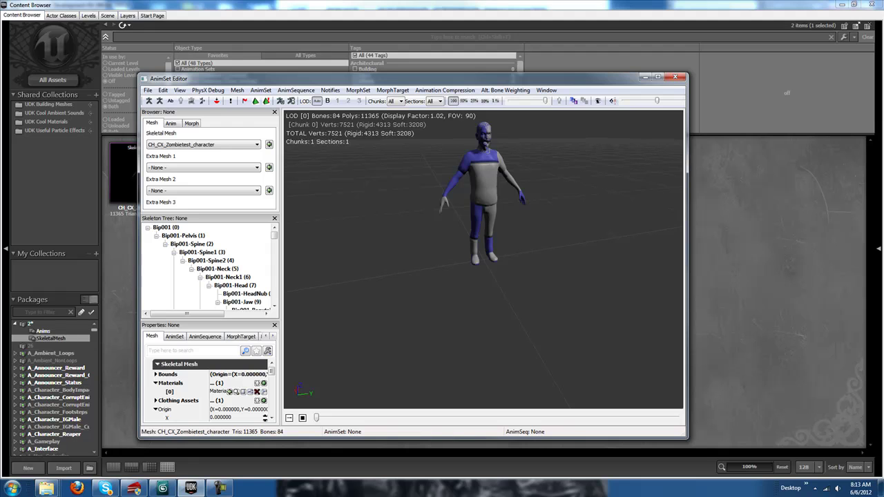
Create a new AnimSet named Animttest3 in package 2 under the grouping Anims
left_click(148, 90)
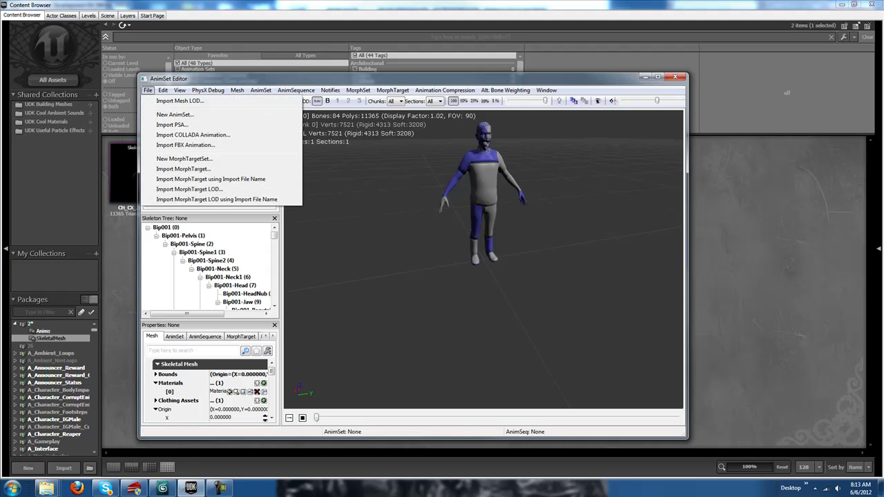
left_click(174, 114)
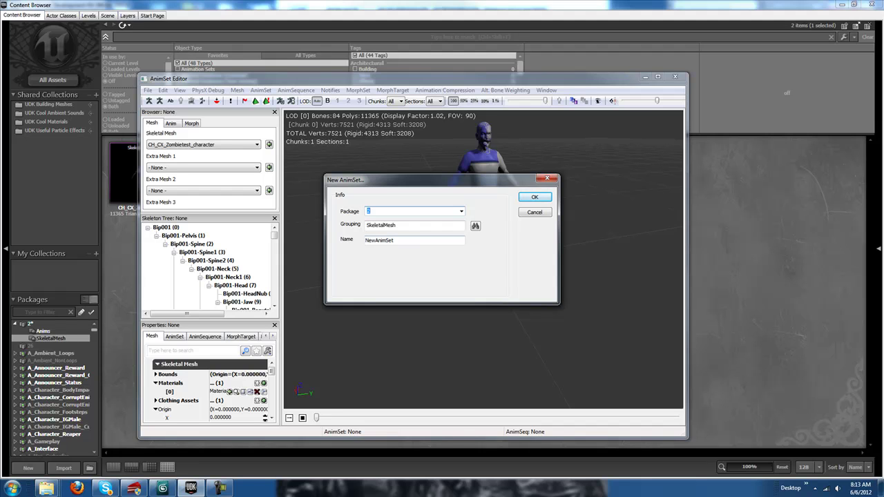
key("Tab")
type("Anims")
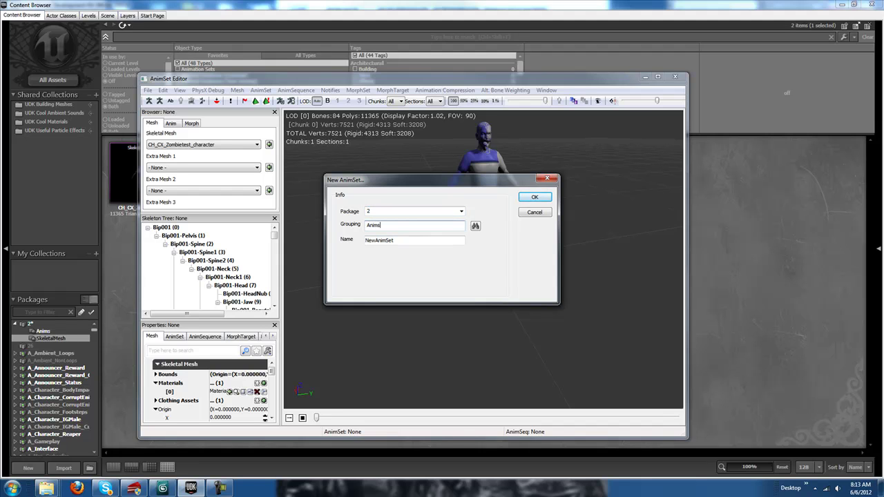
key("Tab")
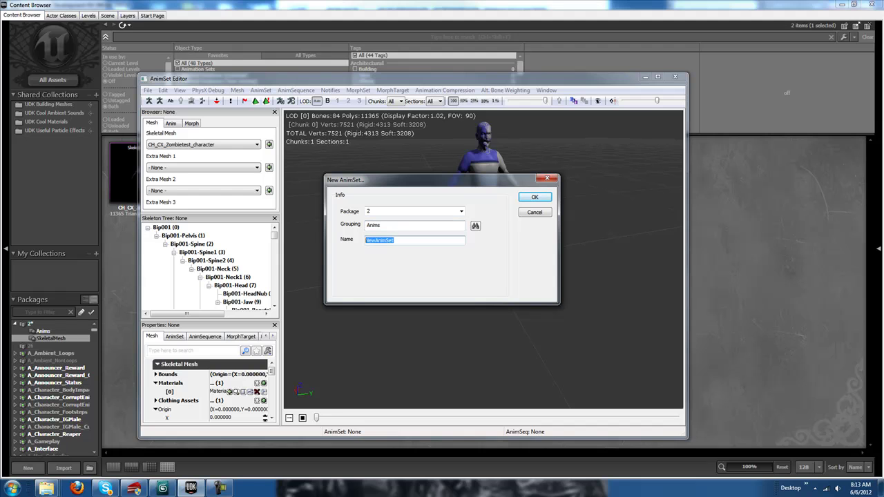
type("Animttest3")
key("Return")
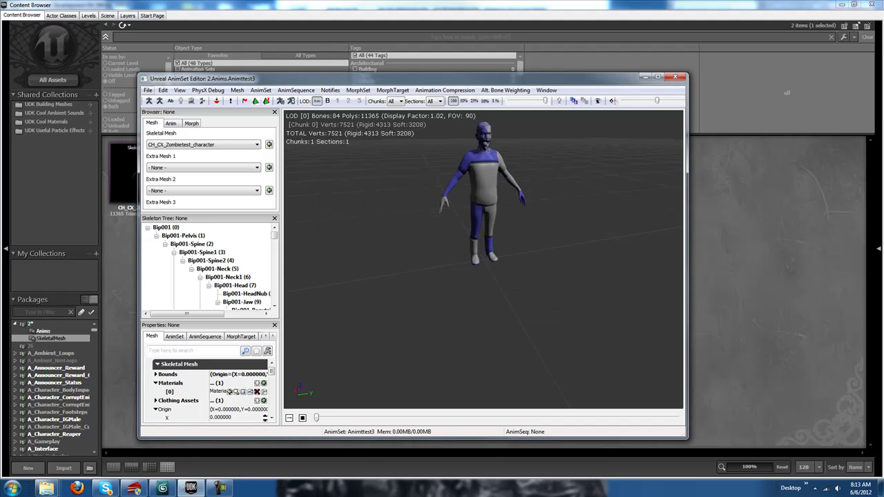
Import the FBX animation from the zombie file into the Animttest3 AnimSet
left_click(148, 90)
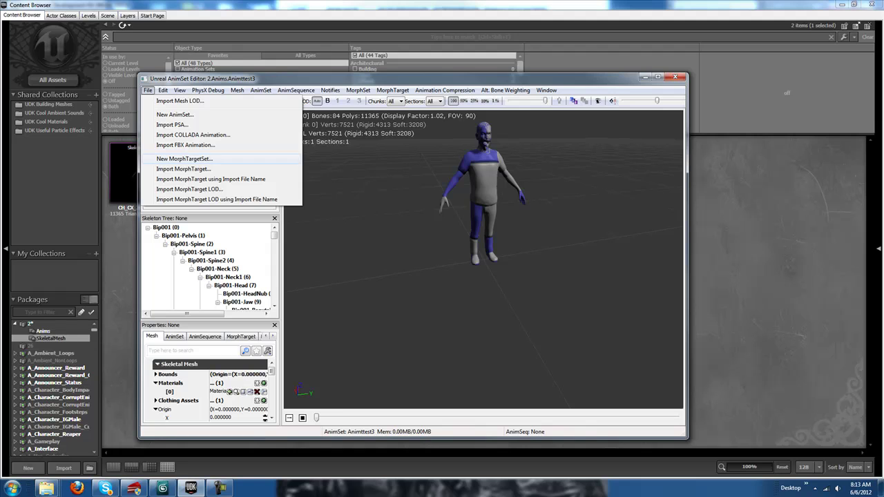
key("Up")
key("Return")
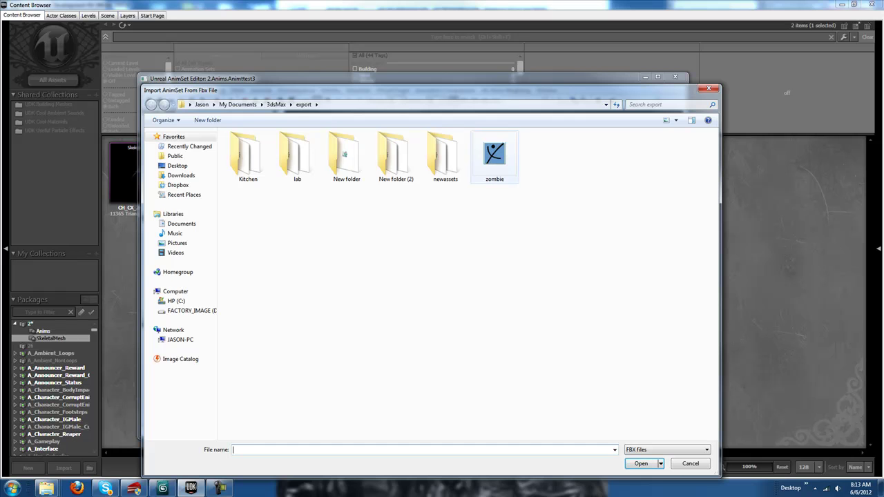
double_click(494, 156)
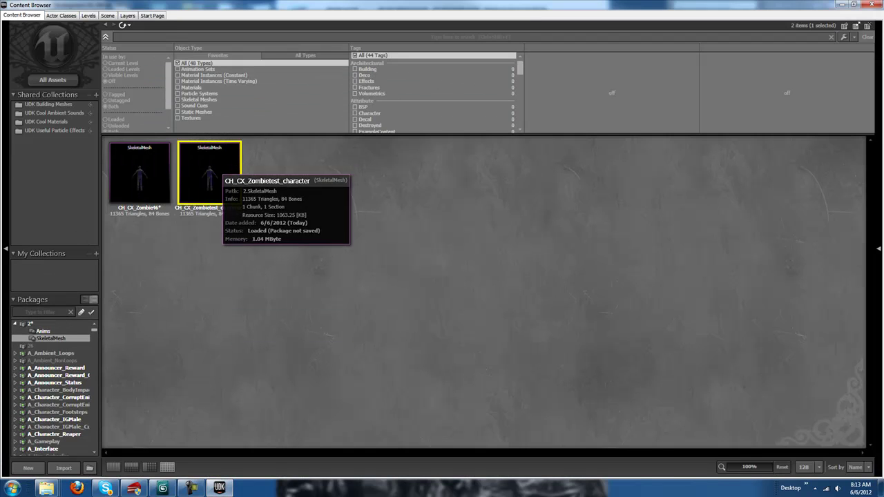
Reopen CH_CX_Zombietest_character in the AnimSet Editor and select the Animttest3 AnimSet for it
double_click(214, 166)
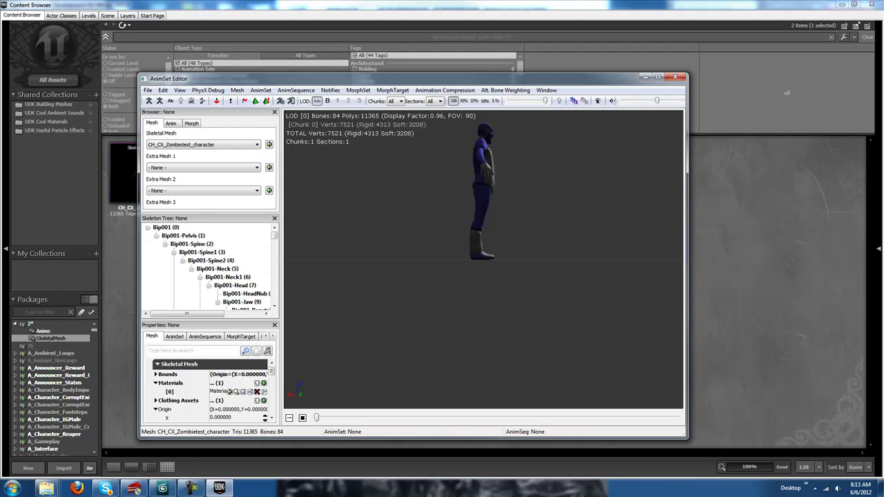
right_click_drag(483, 259, 483, 227)
left_click_drag(483, 228, 407, 269)
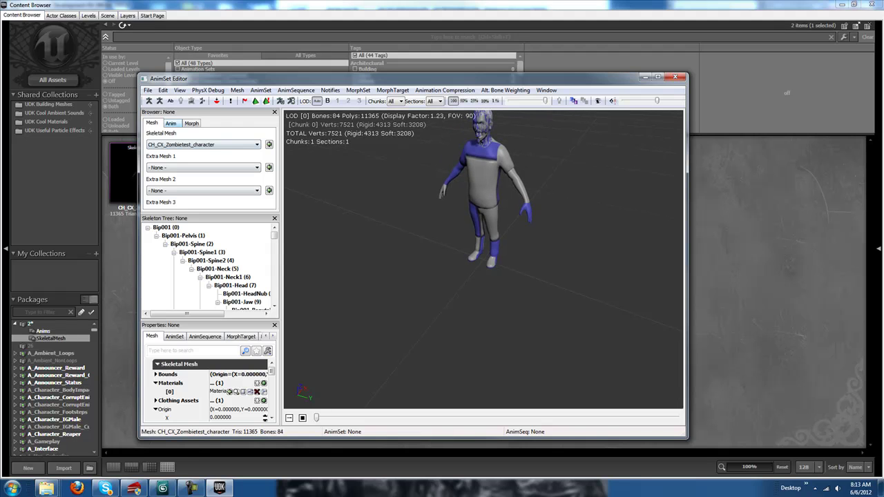
left_click(171, 124)
left_click(196, 145)
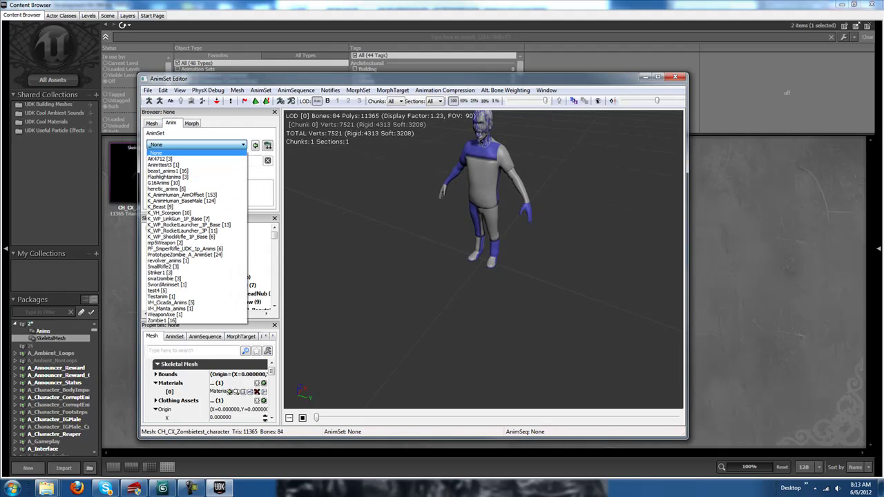
left_click(196, 145)
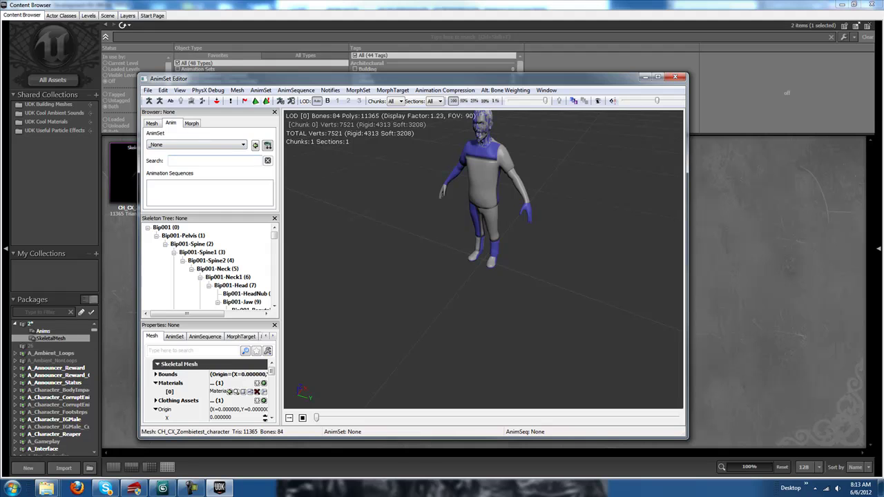
left_click(152, 123)
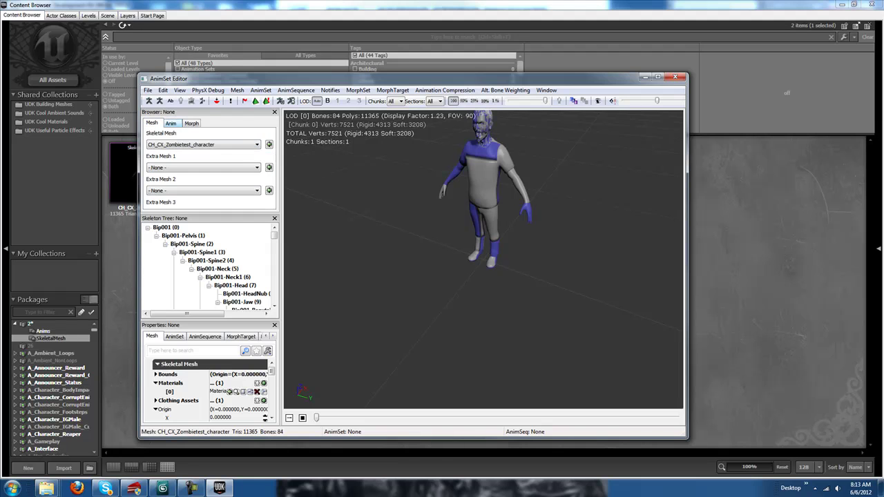
left_click(171, 123)
left_click(196, 145)
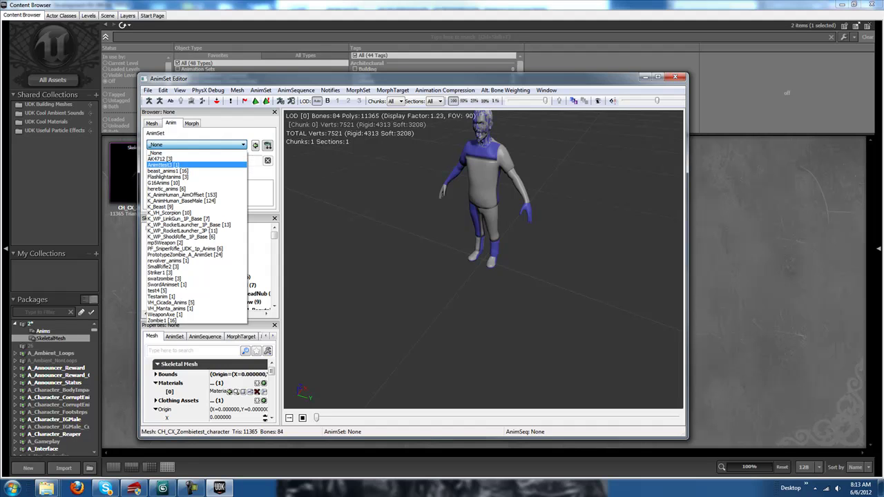
left_click(163, 165)
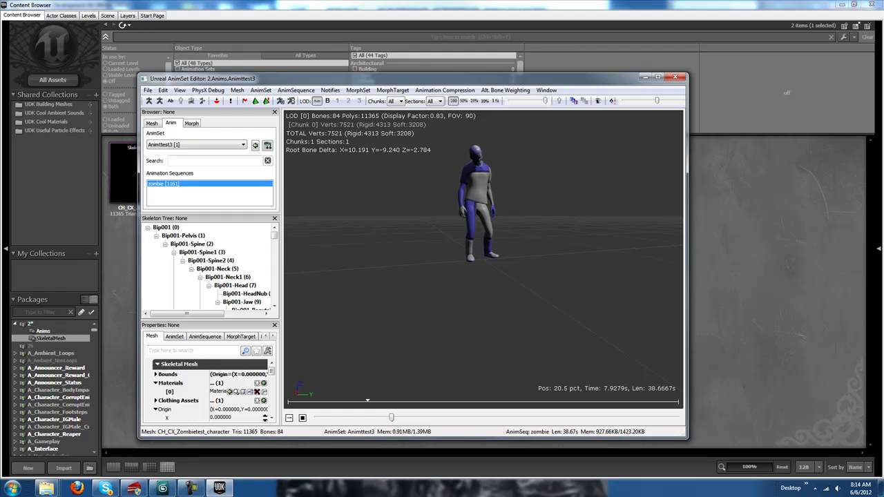
Start a new socket in the Socket Manager to review the available bone names, cancel it without creating one, and close the manager
left_click(216, 100)
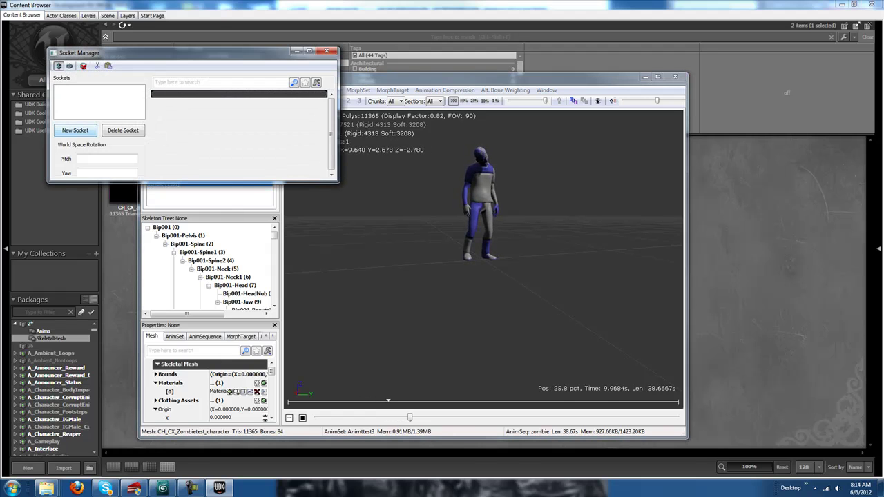
left_click(76, 130)
left_click(457, 233)
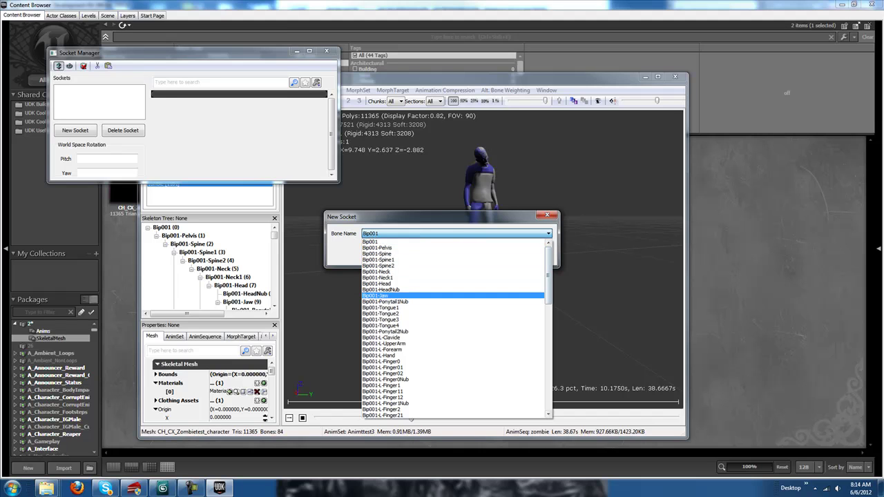
left_click_drag(548, 291, 548, 399)
scroll(548, 380, "up", 6)
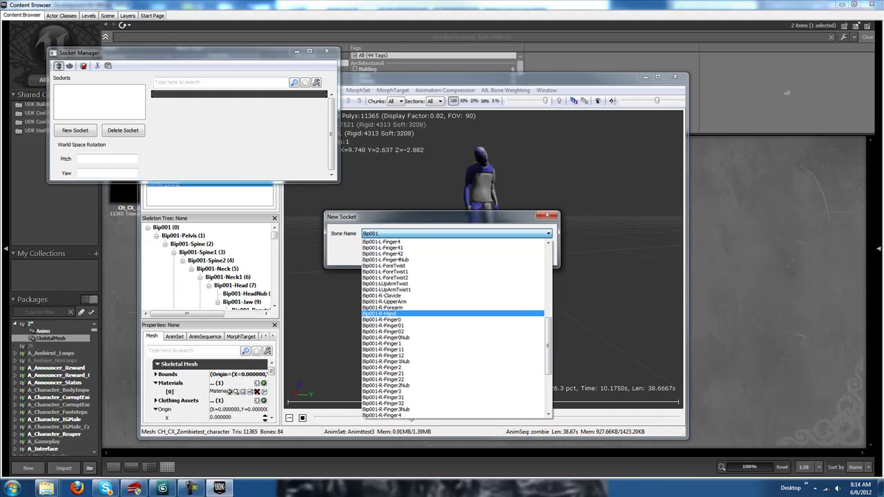
scroll(414, 335, "down", 6)
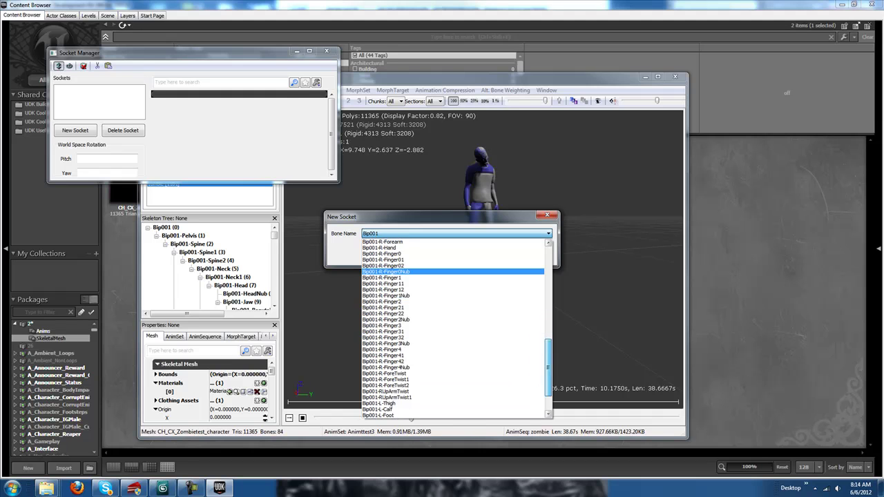
left_click_drag(548, 392, 548, 298)
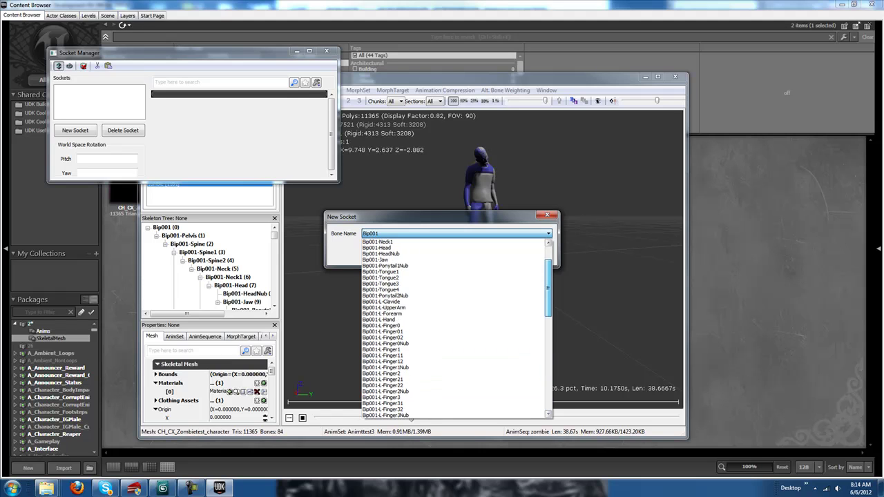
key("Escape")
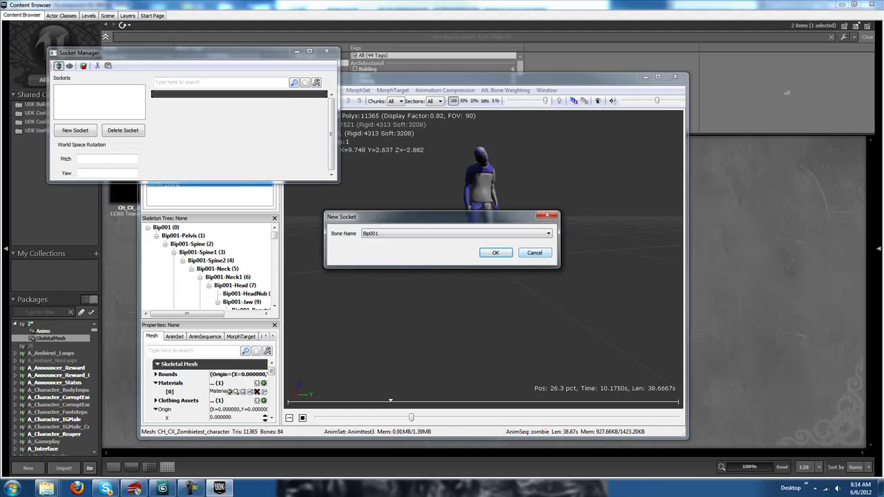
left_click(534, 252)
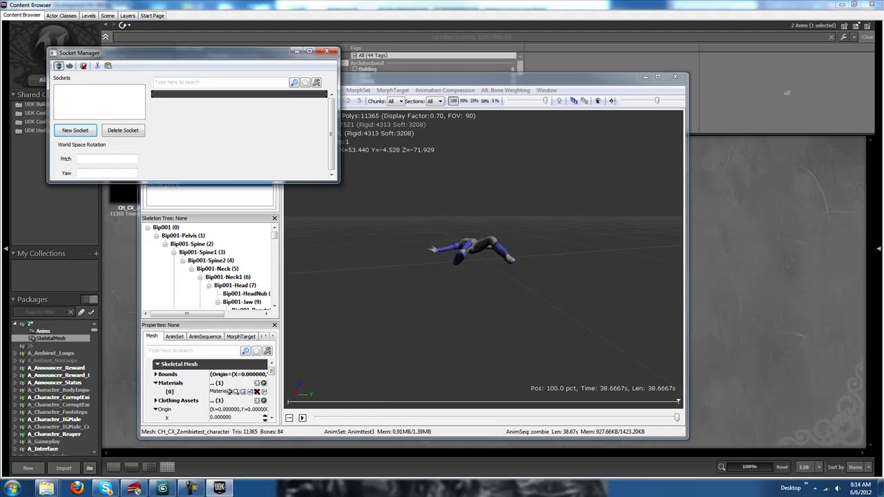
left_click(326, 50)
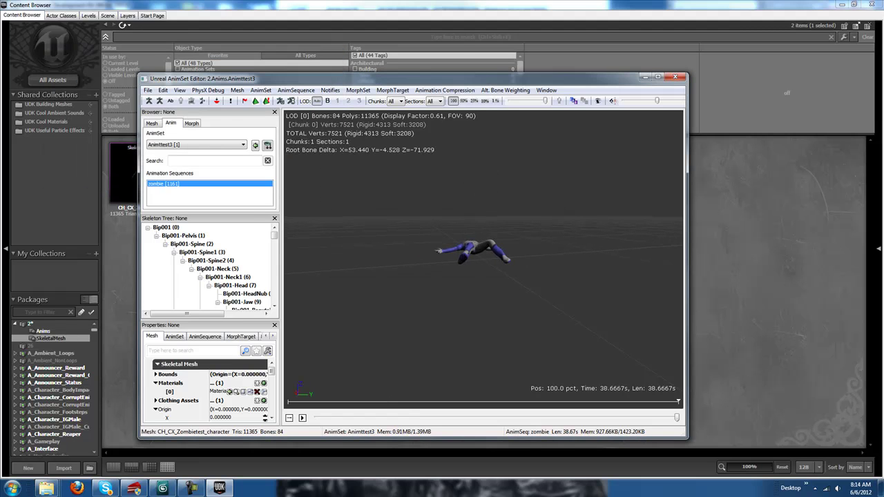
Inspect the zombie mesh's pose at the end of the animation from above and up close, and close the AnimSet Editor
left_click_drag(483, 259, 439, 259)
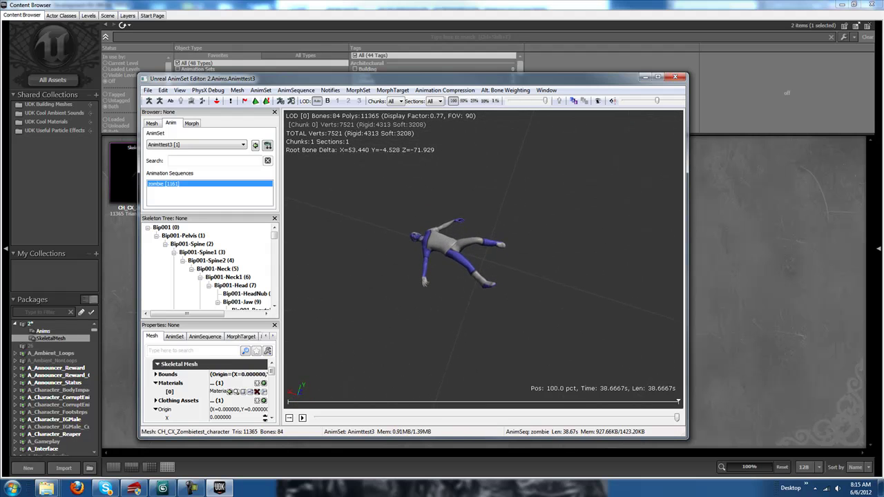
right_click_drag(439, 258, 439, 228)
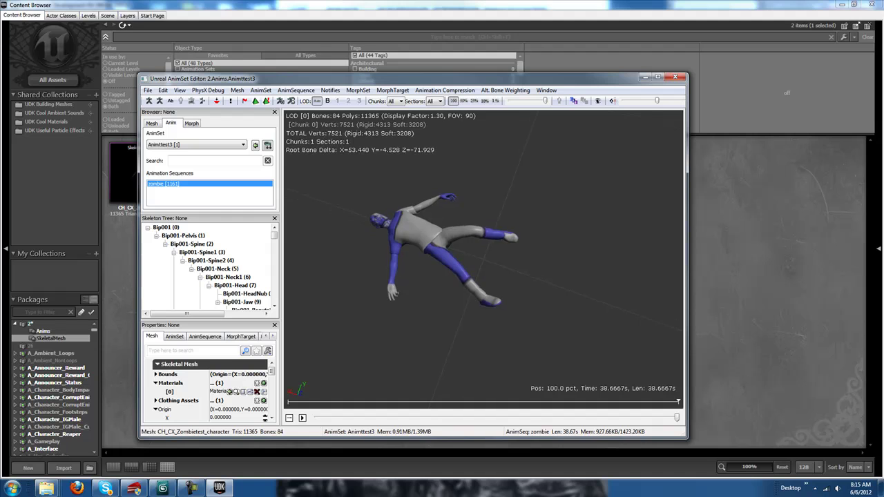
left_click_drag(439, 227, 463, 239)
right_click_drag(462, 239, 462, 258)
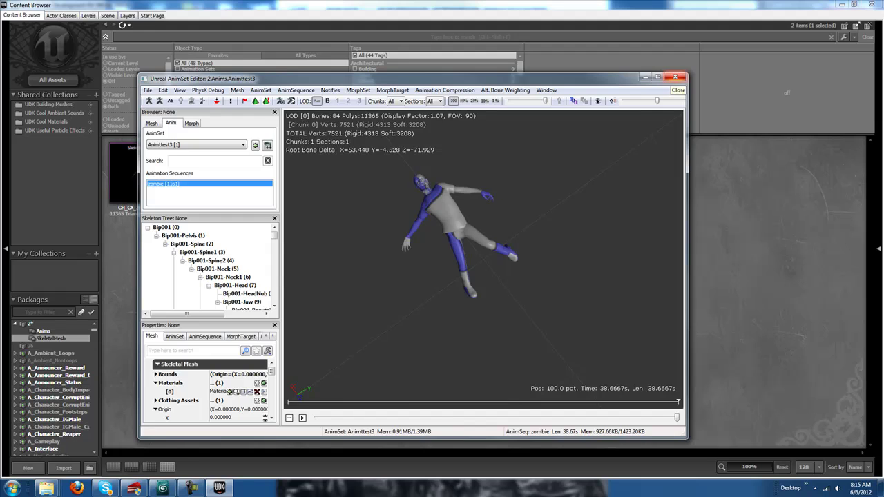
left_click(674, 77)
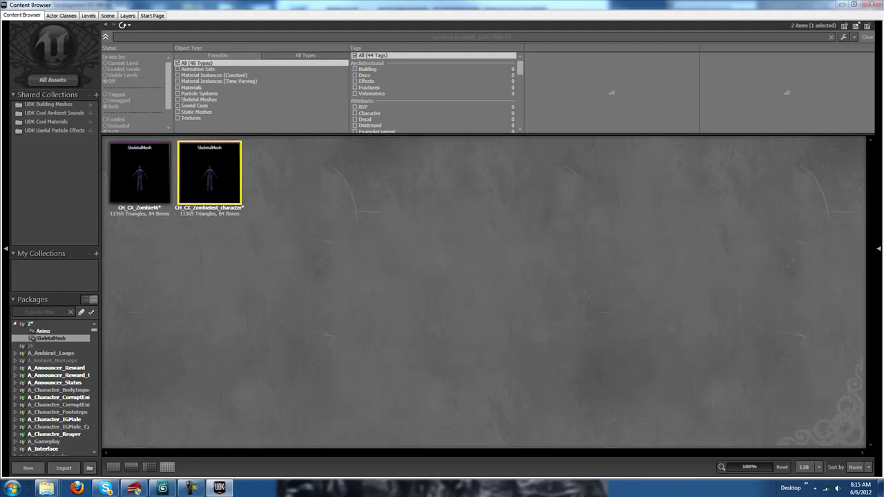